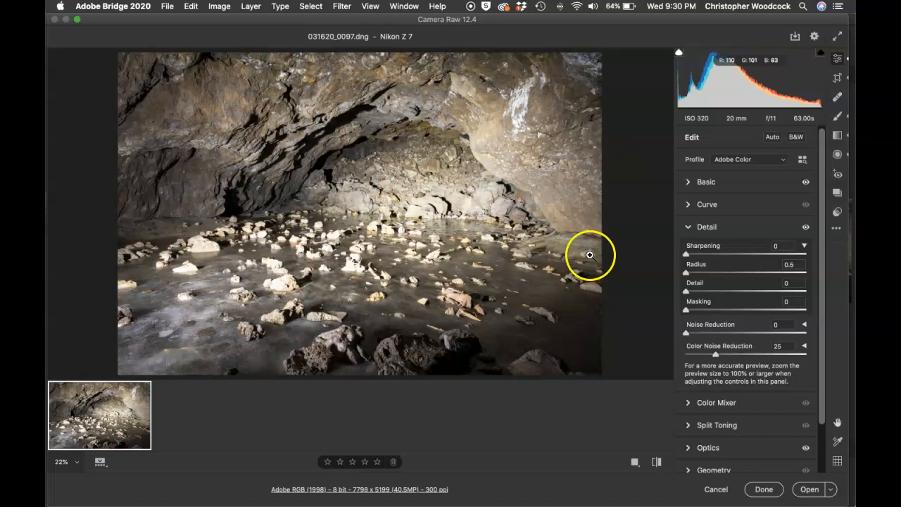
Review the Basic adjustments of the cave photo, then collapse them
click(689, 229)
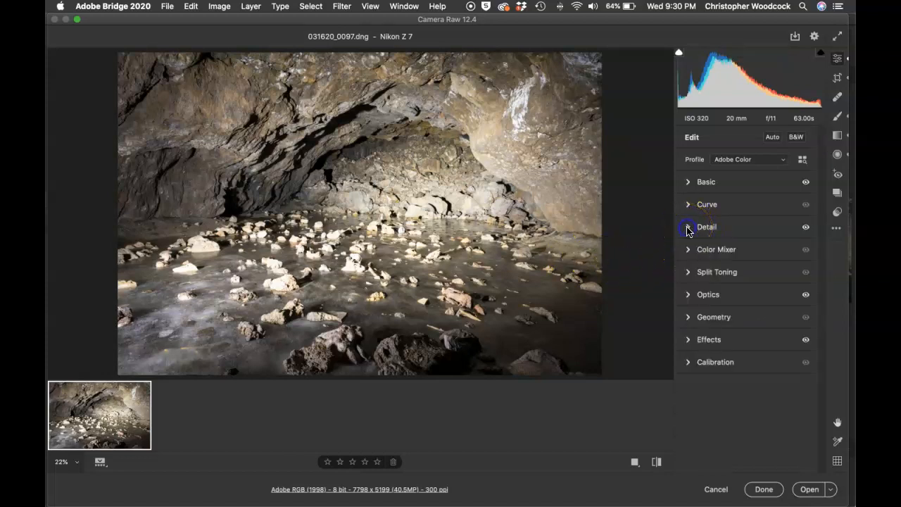
click(689, 183)
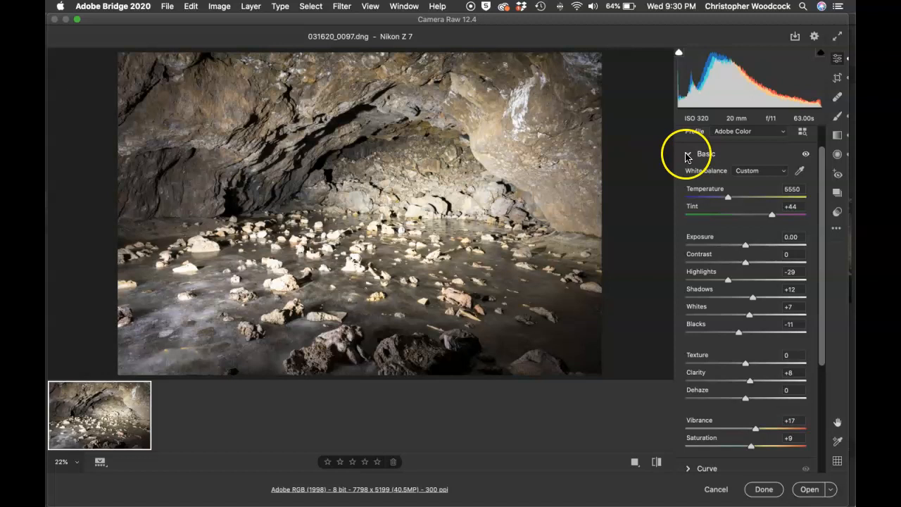
click(688, 155)
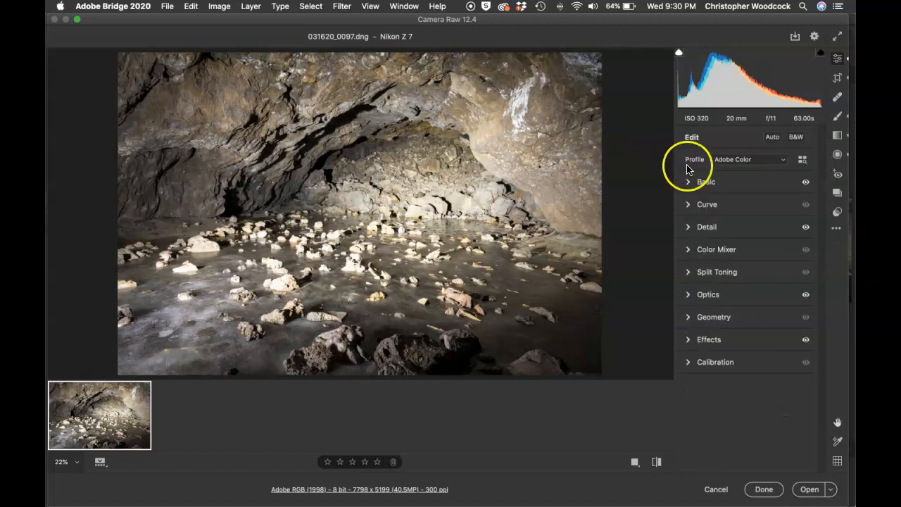
Expand the Detail settings and raise the Sharpening amount to 137
click(688, 228)
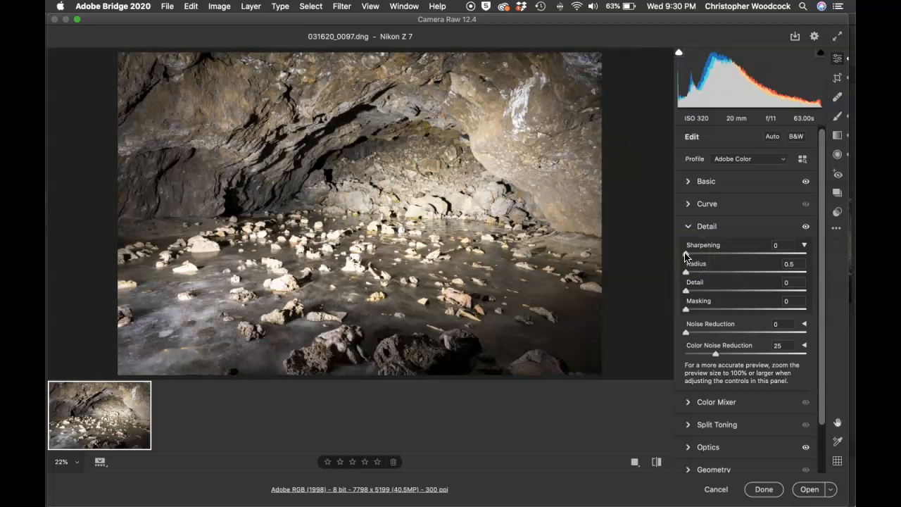
drag(686, 255, 790, 257)
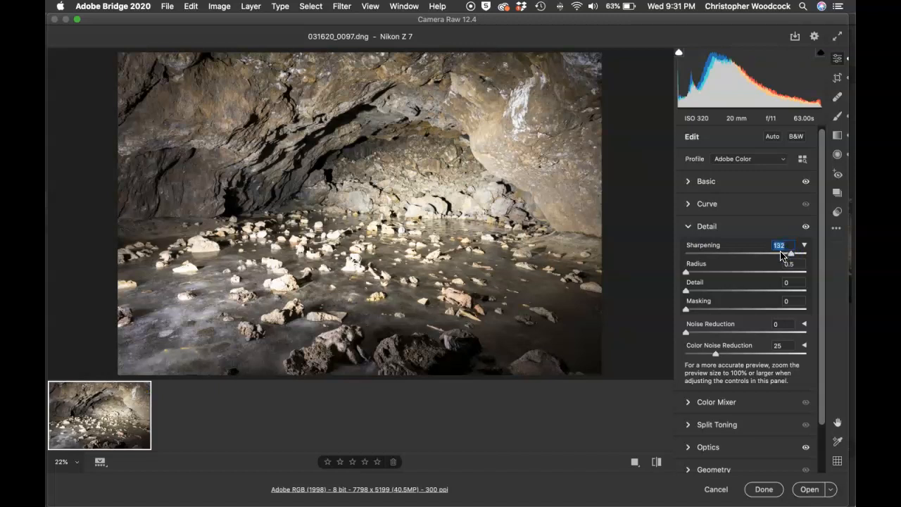
click(789, 257)
drag(790, 258, 793, 256)
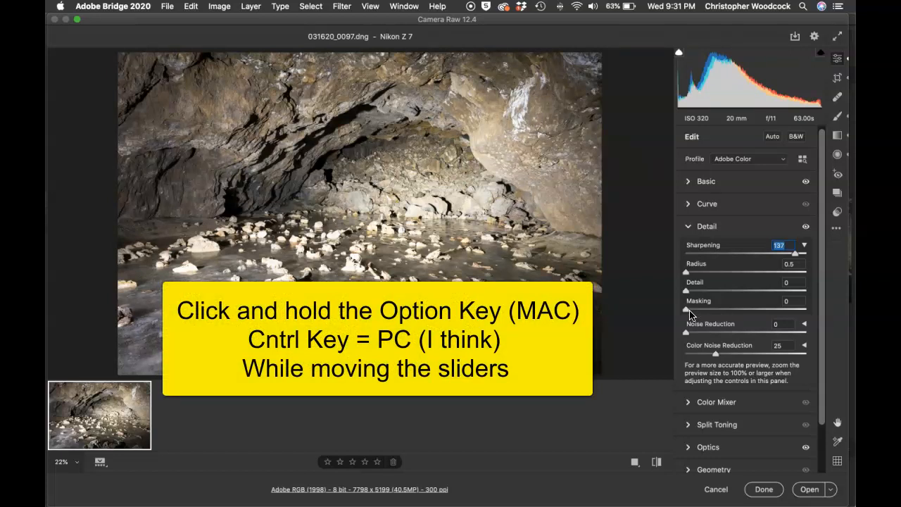
Set the sharpening Masking to 34 while previewing the black-and-white edge mask
key(alt)
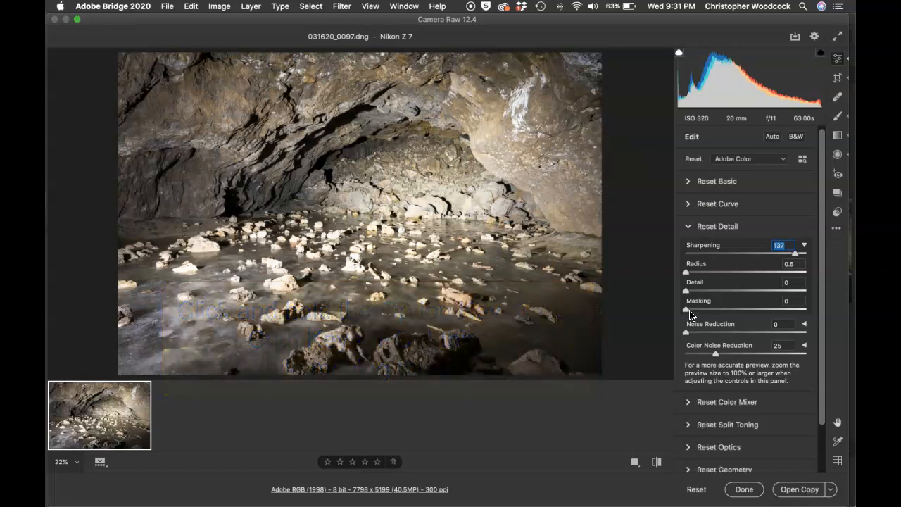
drag(690, 315, 771, 310)
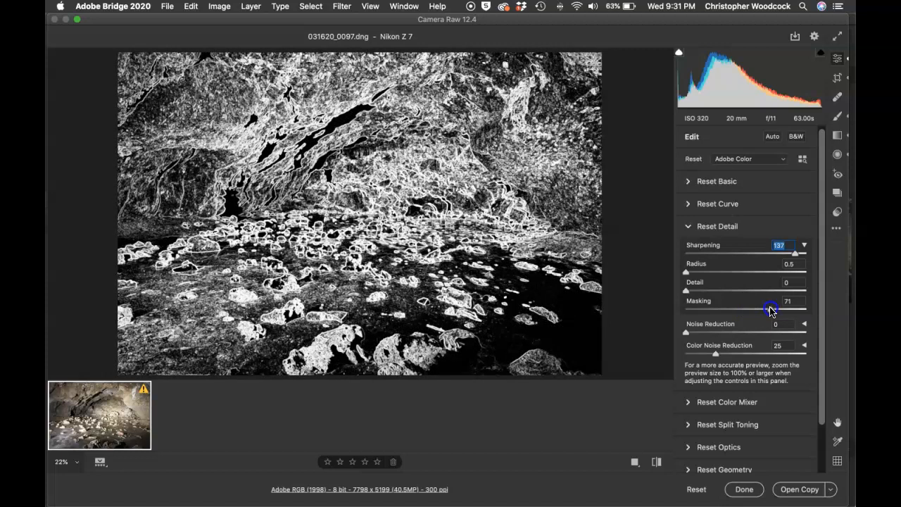
drag(770, 310, 779, 312)
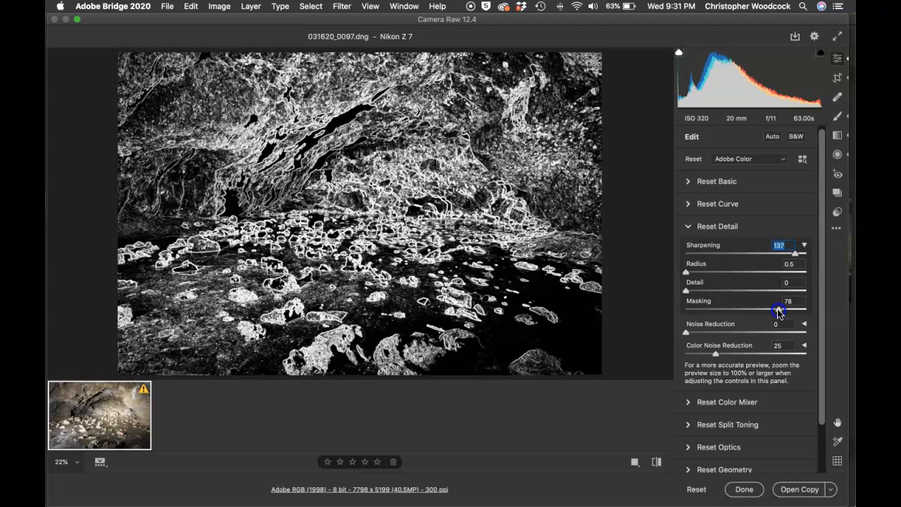
drag(779, 312, 727, 316)
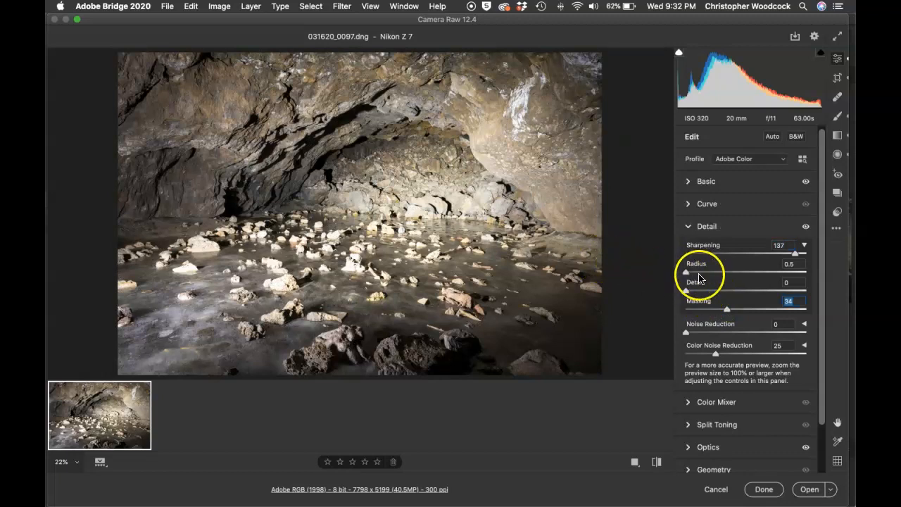
Try larger sharpening Radius values with the grayscale preview, and settle the Radius at 0.7
drag(687, 273, 759, 276)
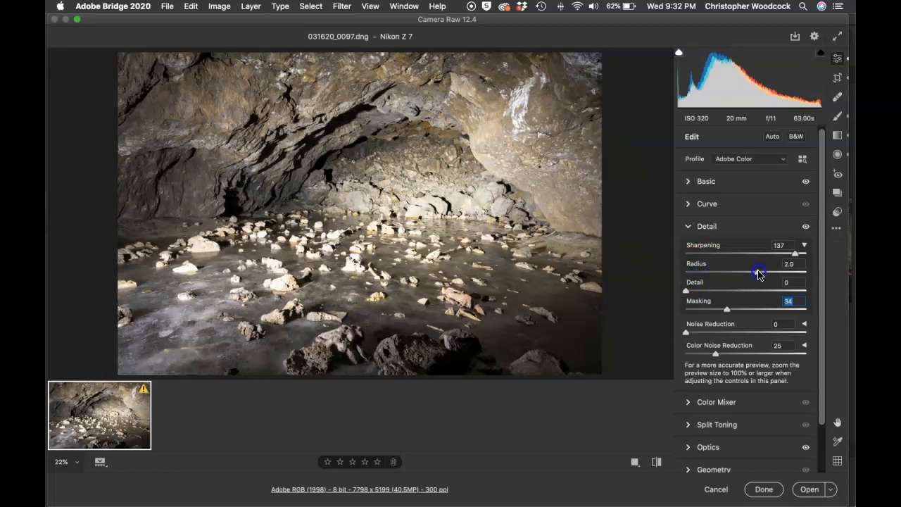
drag(759, 275, 740, 275)
drag(739, 275, 737, 276)
drag(736, 276, 780, 277)
key(alt)
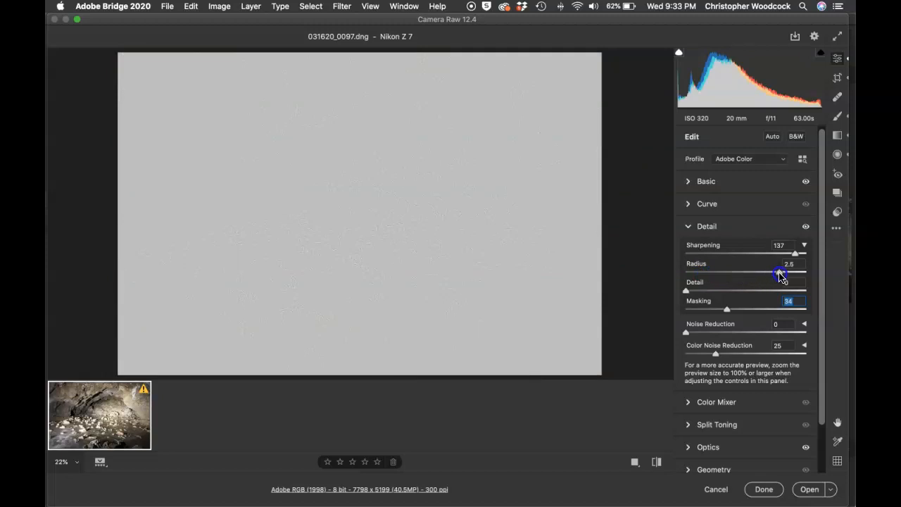
drag(780, 277, 695, 274)
drag(696, 275, 695, 274)
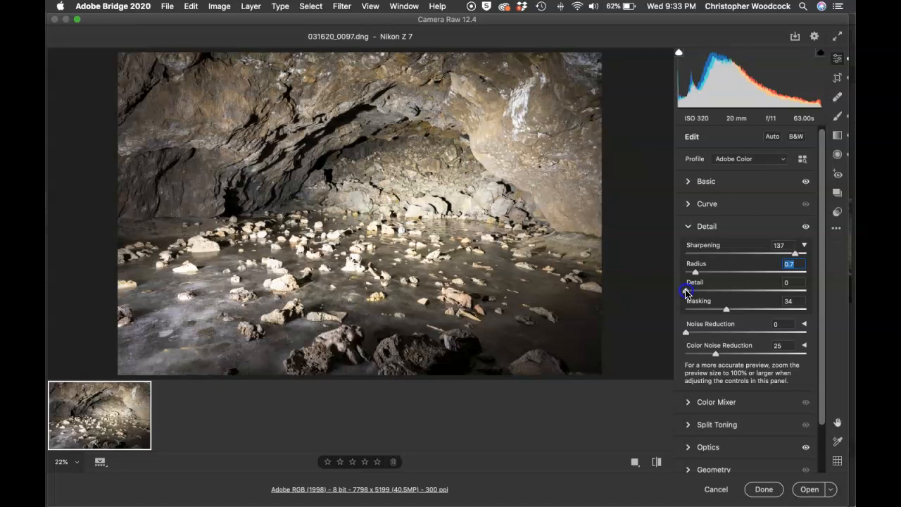
Set the sharpening Detail to 57 and Masking to 40
drag(686, 292, 733, 311)
key(alt)
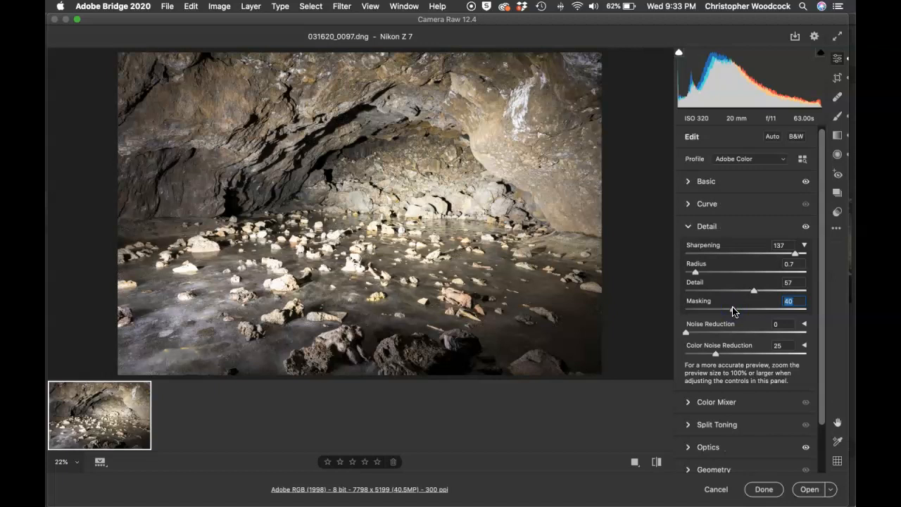
View the photo at 100% and reduce the Sharpening amount to 118
click(78, 464)
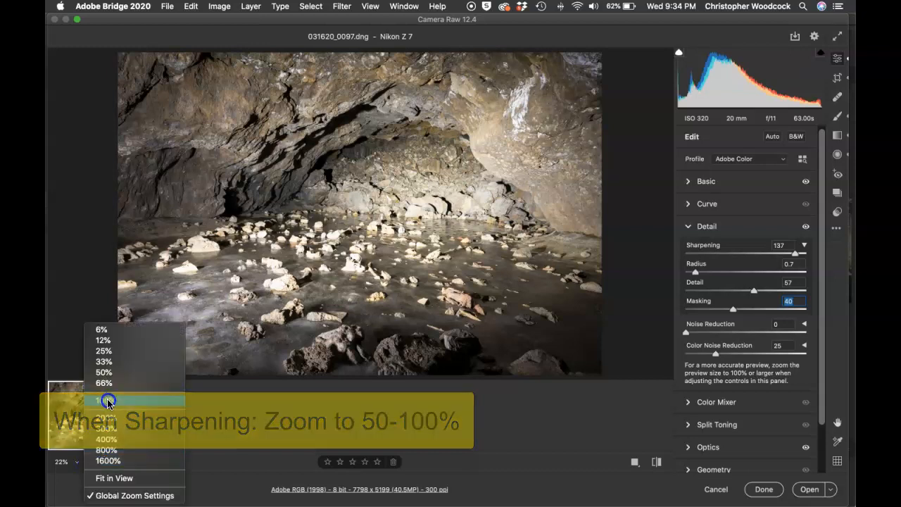
click(108, 400)
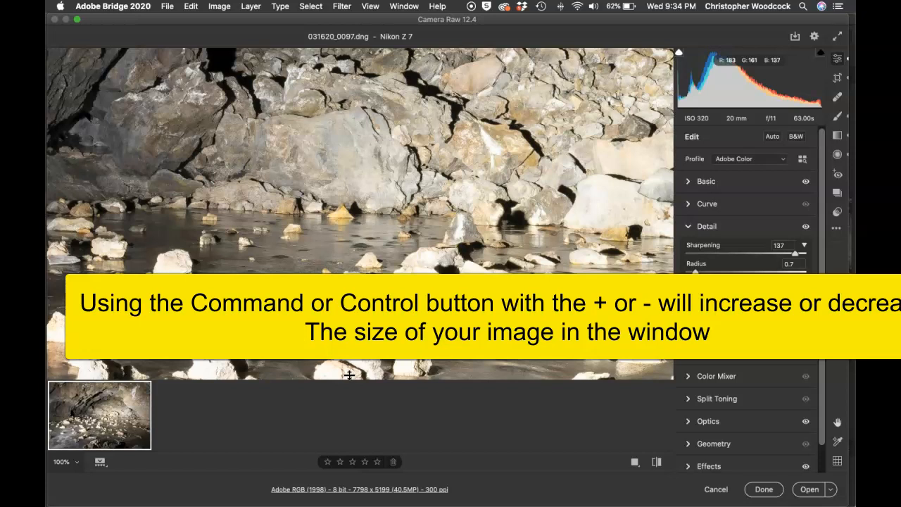
key(super+z)
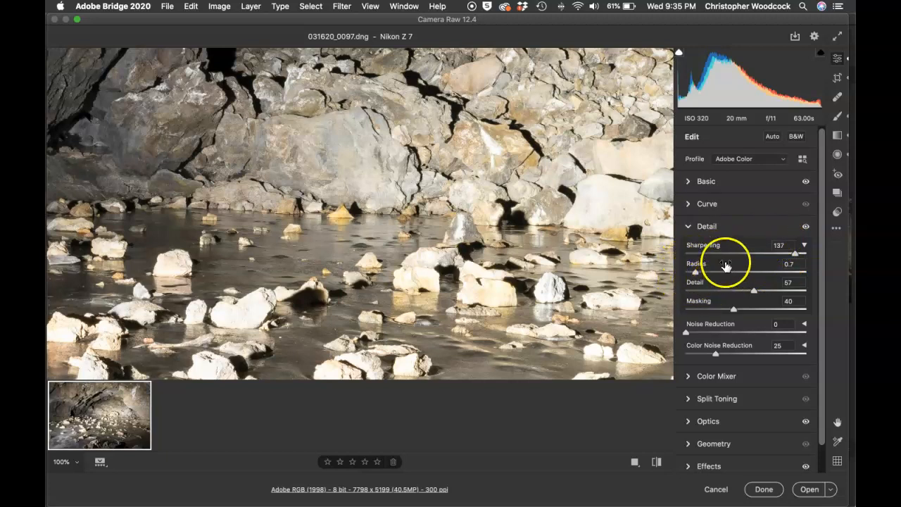
click(780, 253)
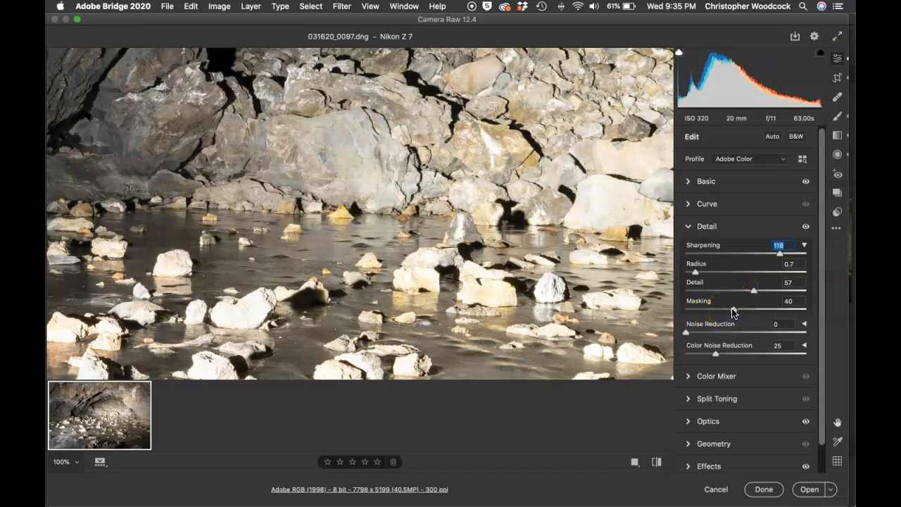
Set the sharpening Masking to 58 using the edge mask preview, and finish the raw edit, keeping the changes
key(alt)
drag(732, 312, 684, 312)
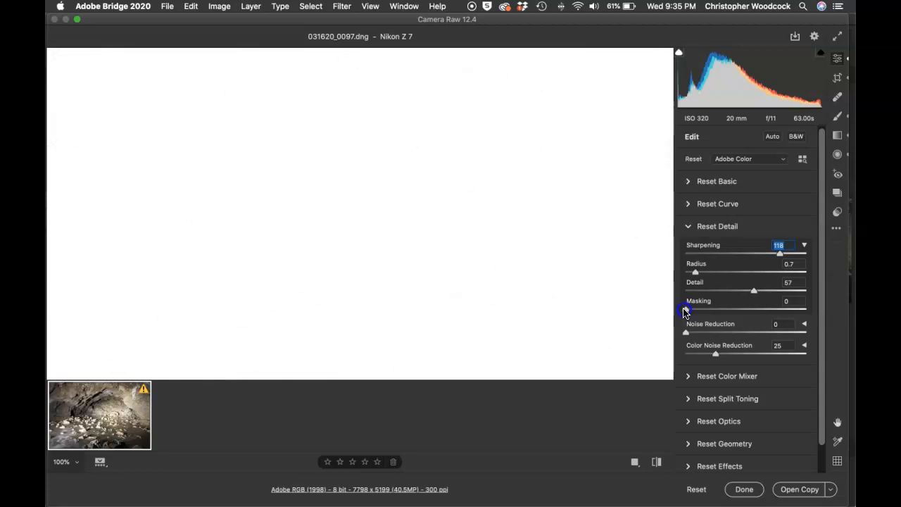
drag(685, 310, 780, 311)
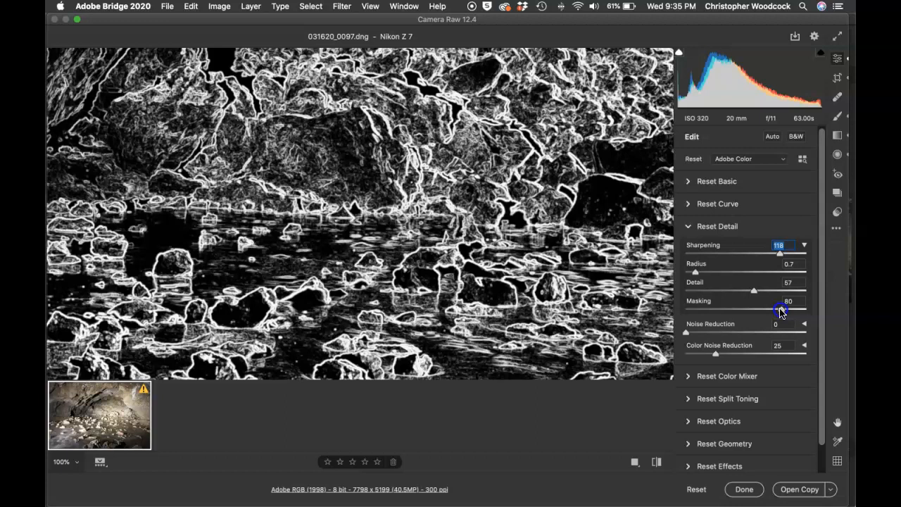
drag(780, 312, 755, 314)
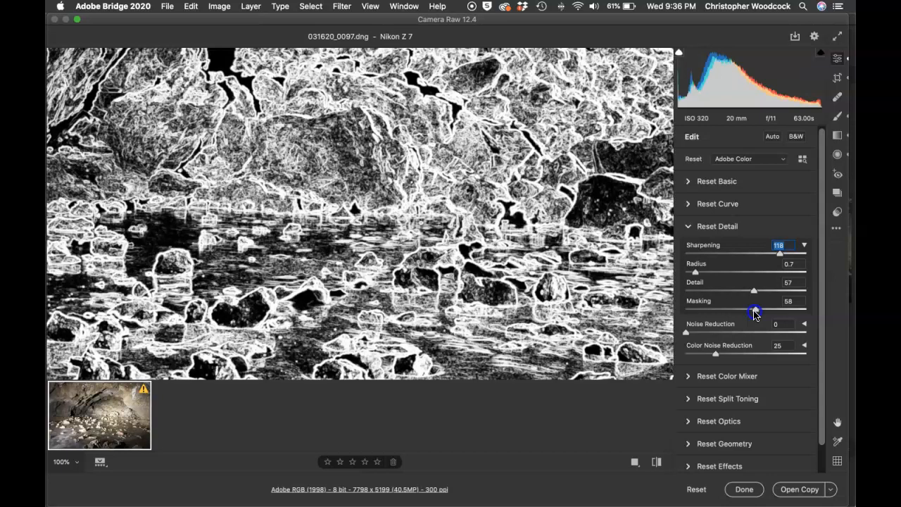
drag(754, 312, 756, 311)
click(739, 488)
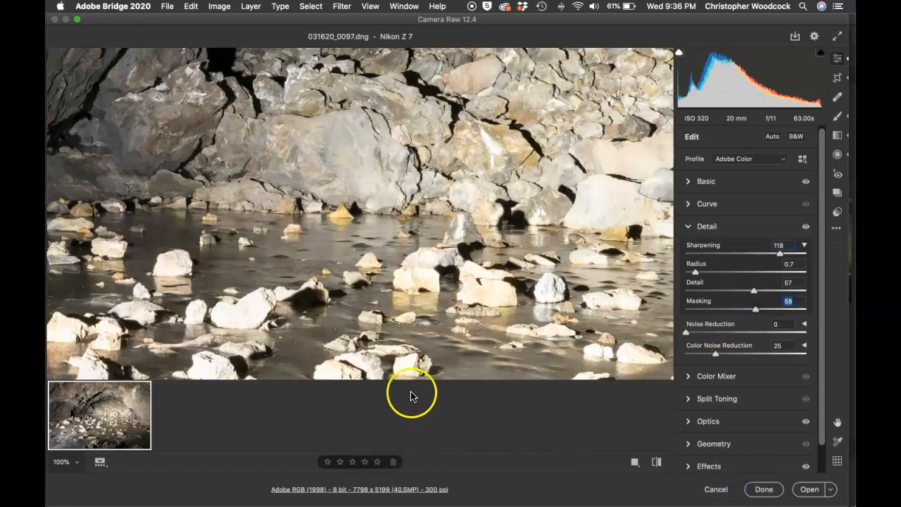
click(762, 489)
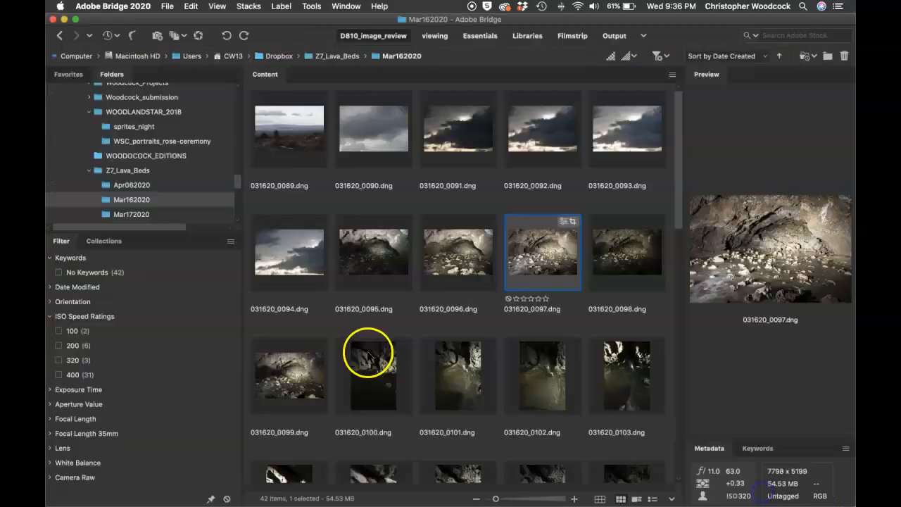